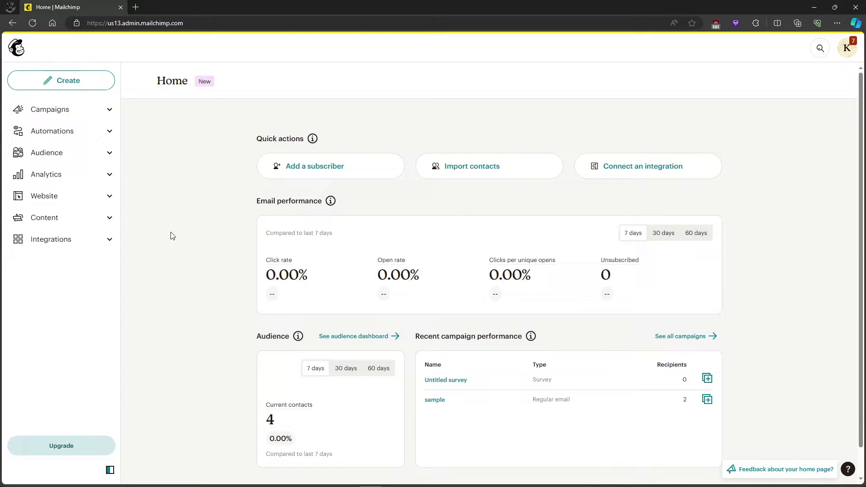
Start creating new content from the left sidebar's Create entry.
left_click(101, 87)
Begin a new regular email and enter its design builder.
left_click(134, 83)
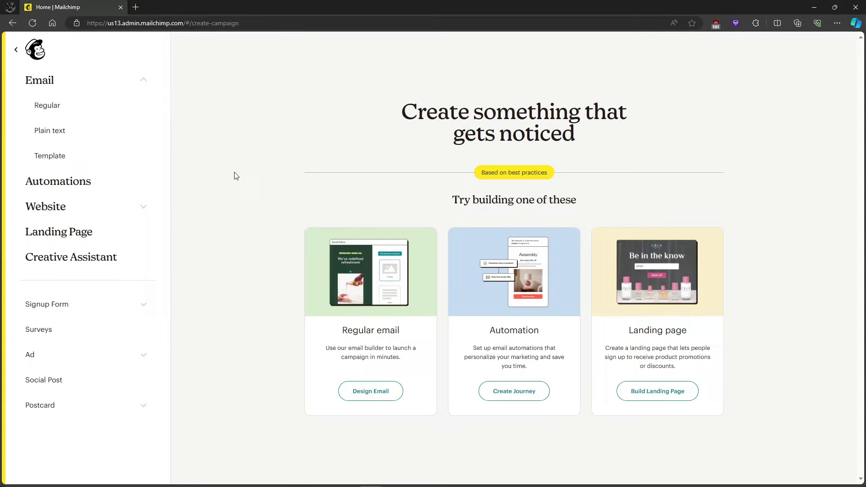
left_click(394, 384)
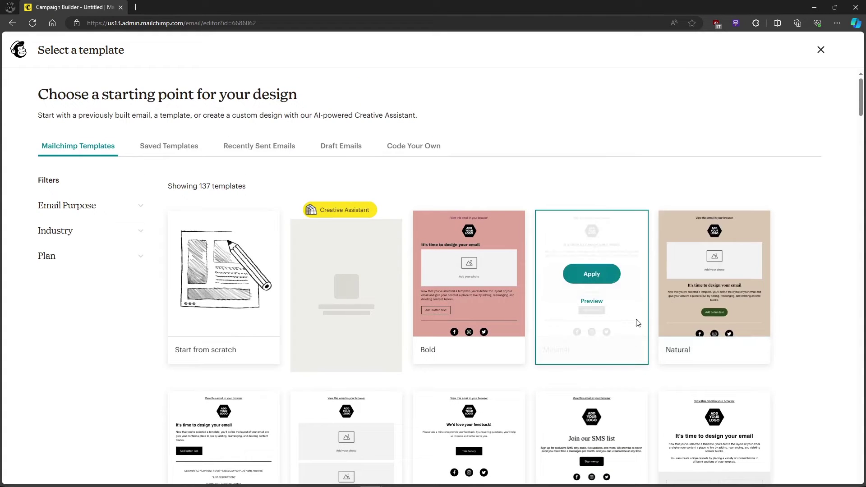
Apply the Minimal template and show the available section layouts.
left_click(599, 278)
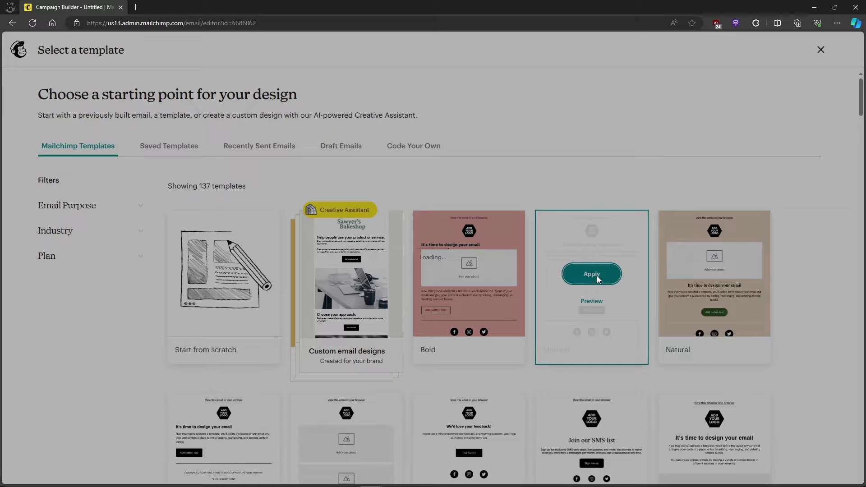
scroll(359, 281, "down", 1)
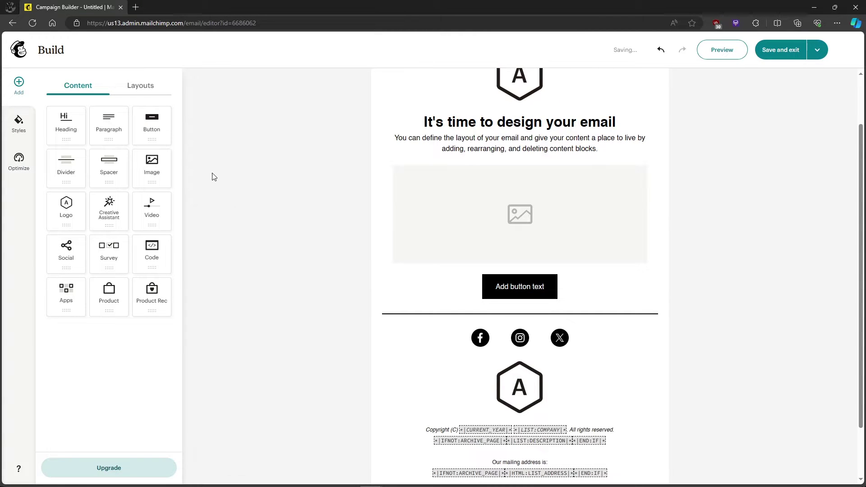
scroll(424, 322, "up", 1)
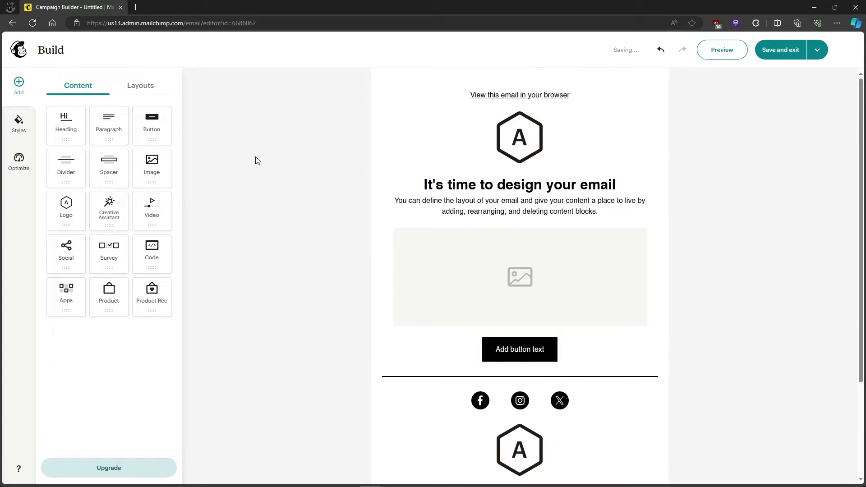
left_click(155, 89)
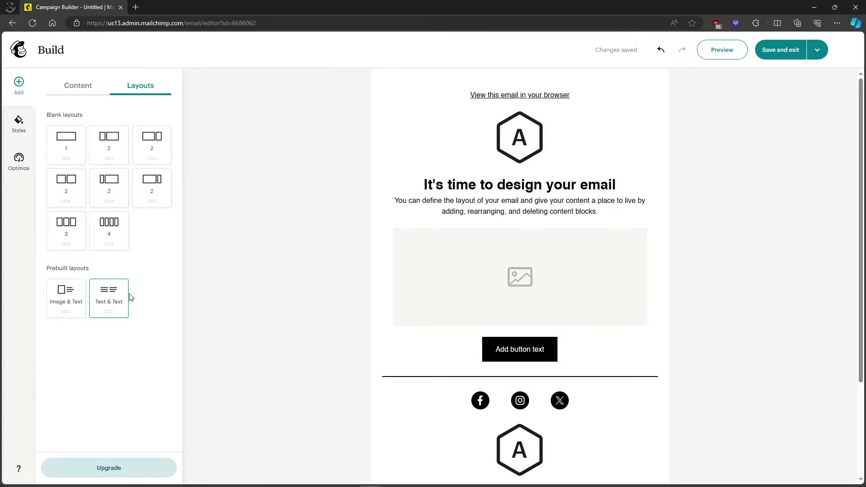
Drop a Text & Text section below the image and pick the two-column text variant.
left_click_drag(114, 301, 396, 319)
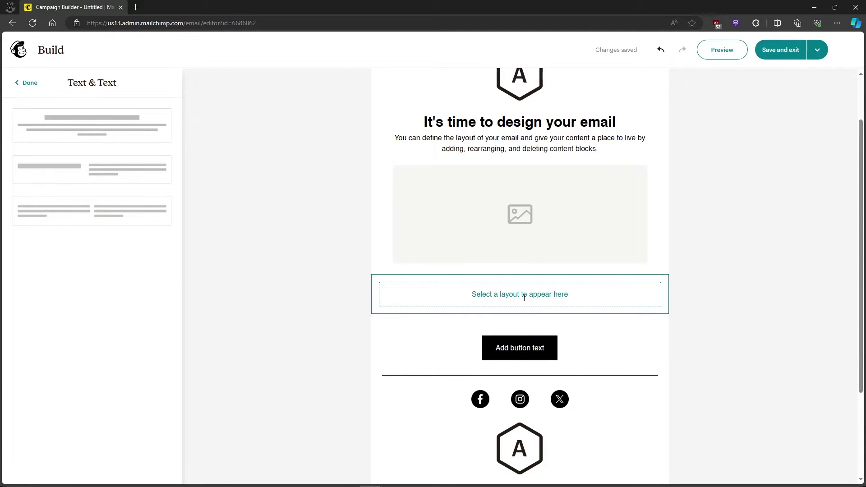
left_click(116, 212)
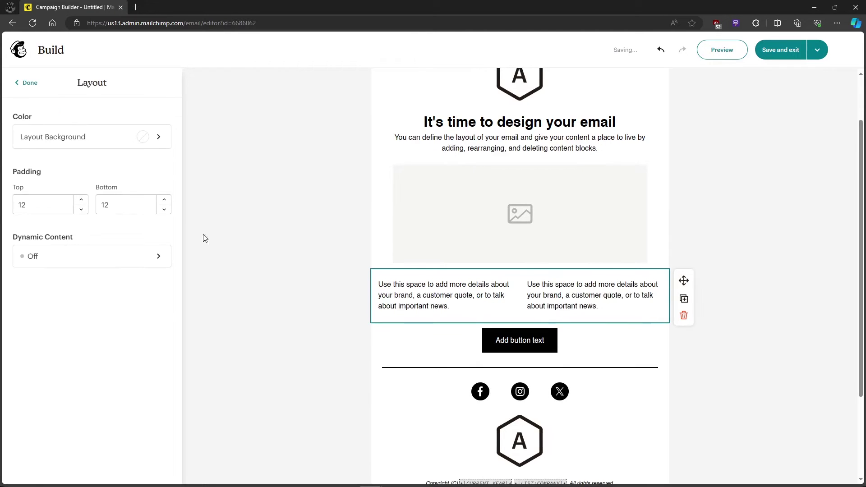
Give the left text column 70 left and right padding.
left_click(482, 292)
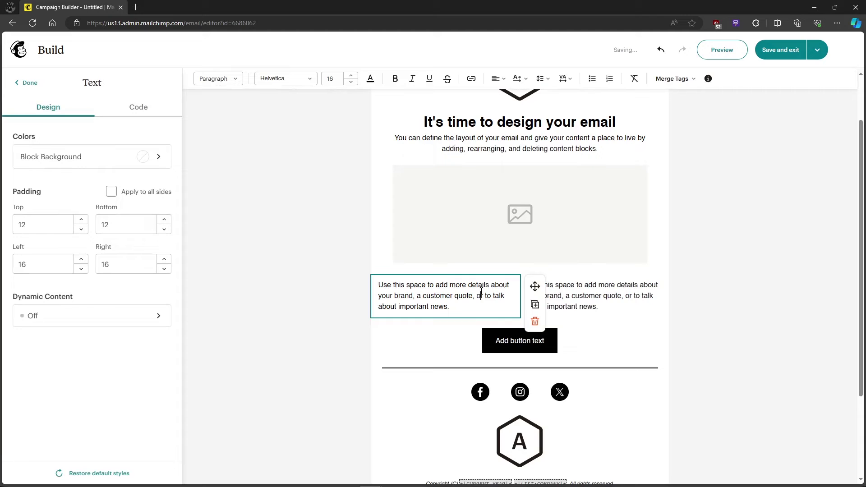
left_click(602, 307)
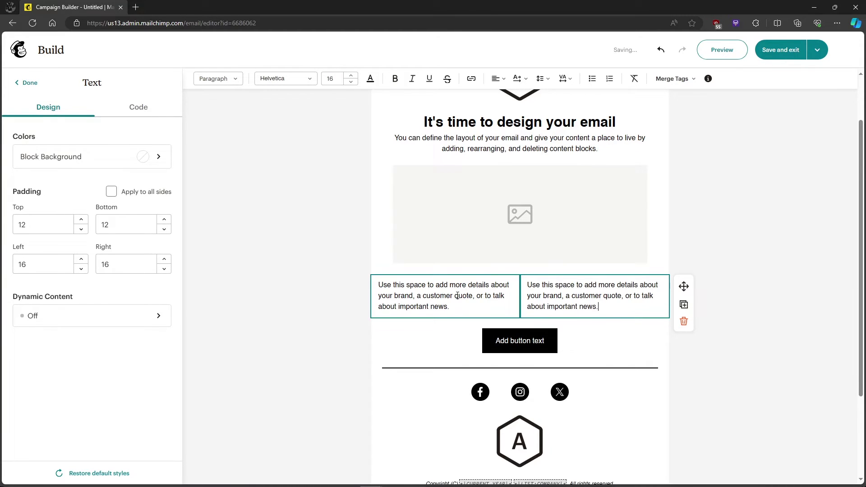
left_click(482, 305)
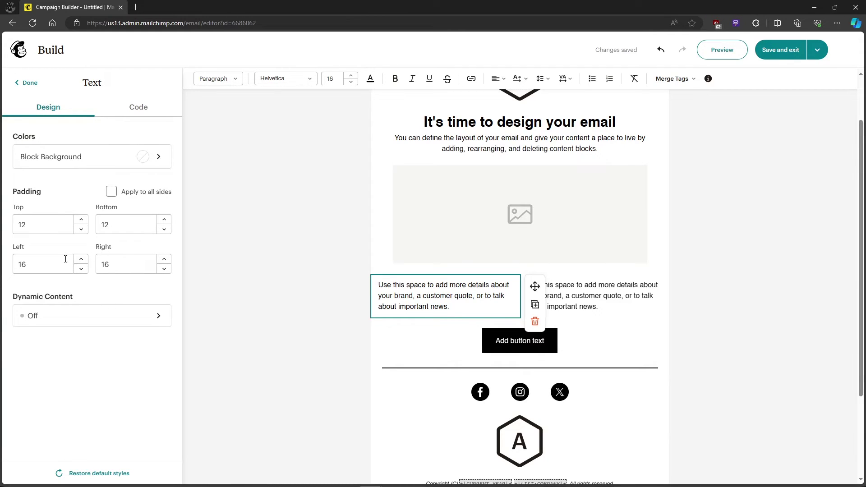
double_click(60, 264)
type("70")
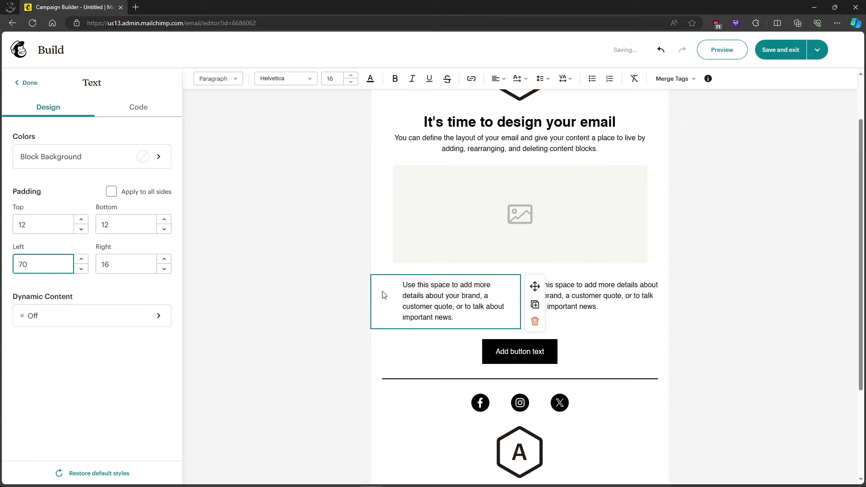
key("Tab")
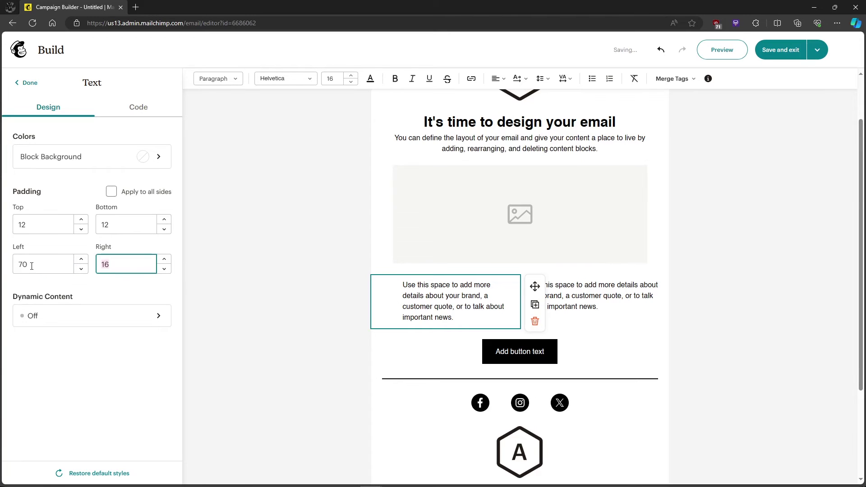
type("70")
Give the right text column 50 left and right padding and commit it.
left_click(604, 314)
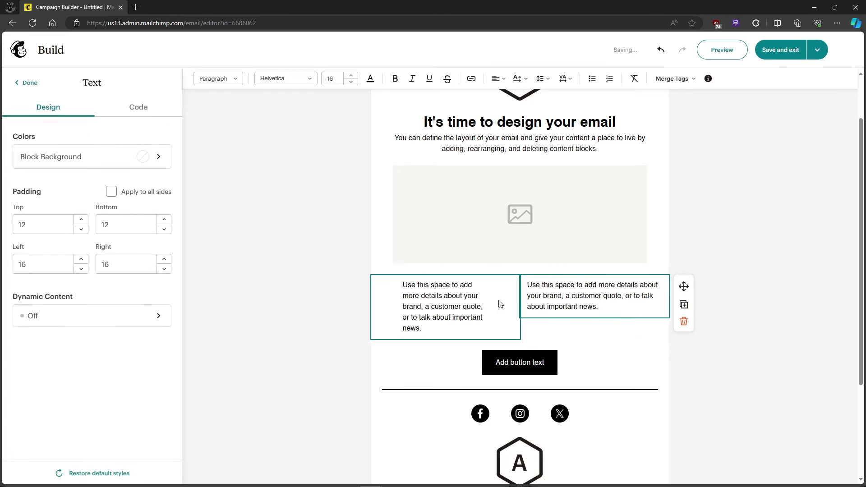
left_click(606, 306)
left_click_drag(60, 267, 1, 269)
type("50")
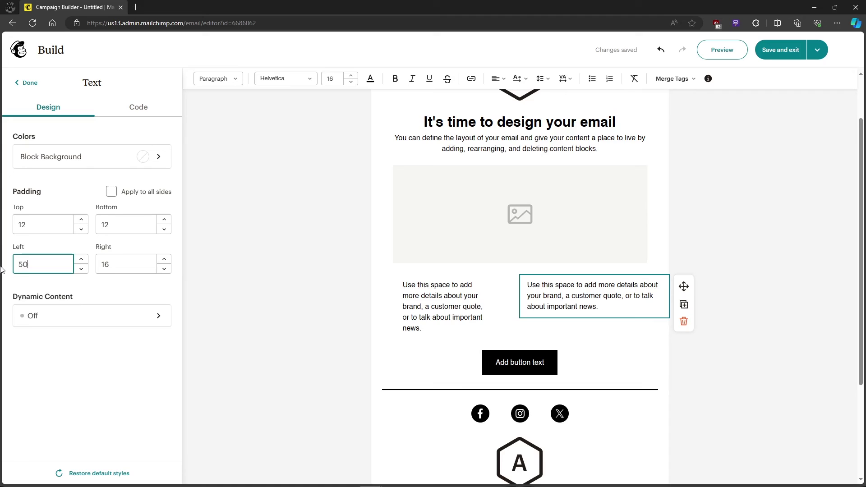
key("Tab")
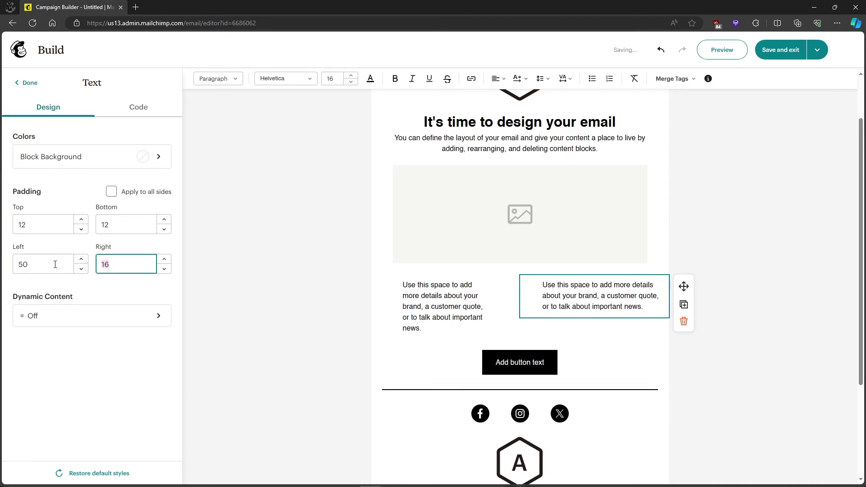
type("50")
left_click(533, 322)
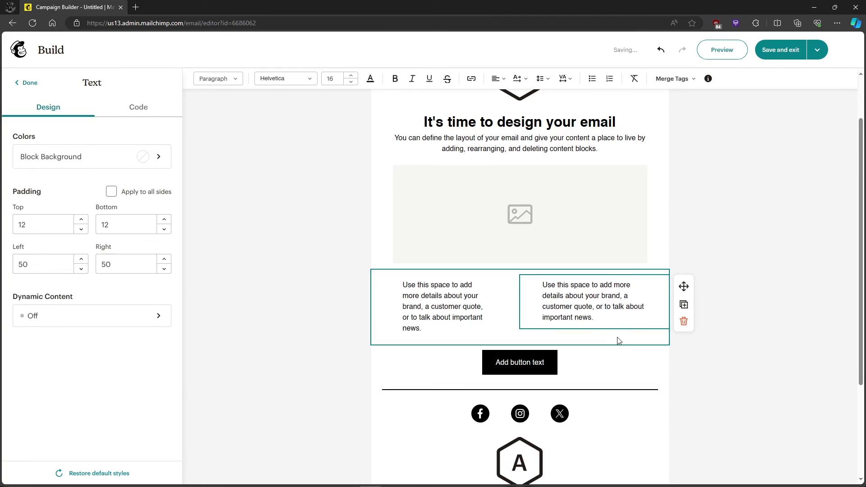